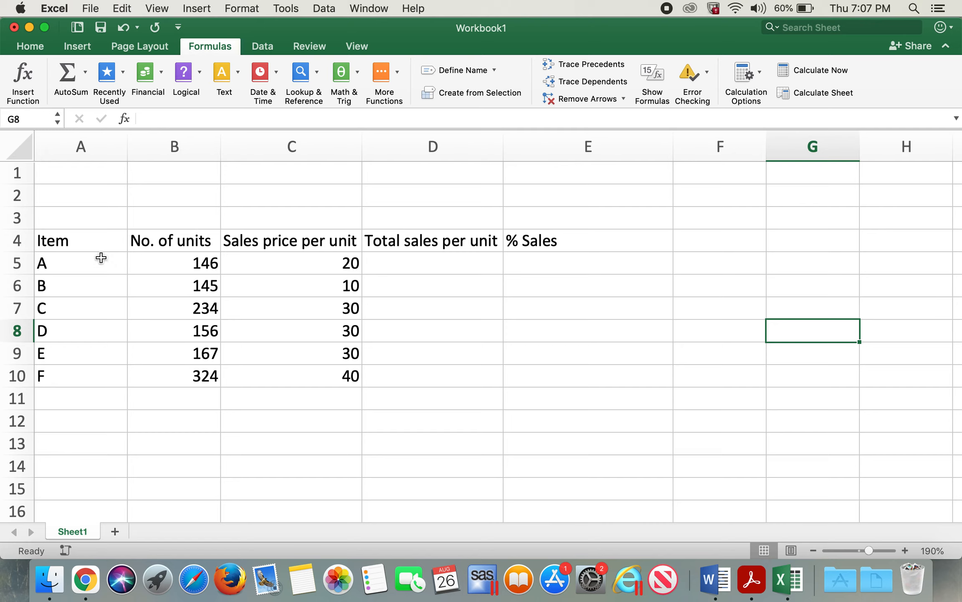
{"action": "left_click_drag", "start_coordinate": [86, 239], "coordinate": [359, 376]}
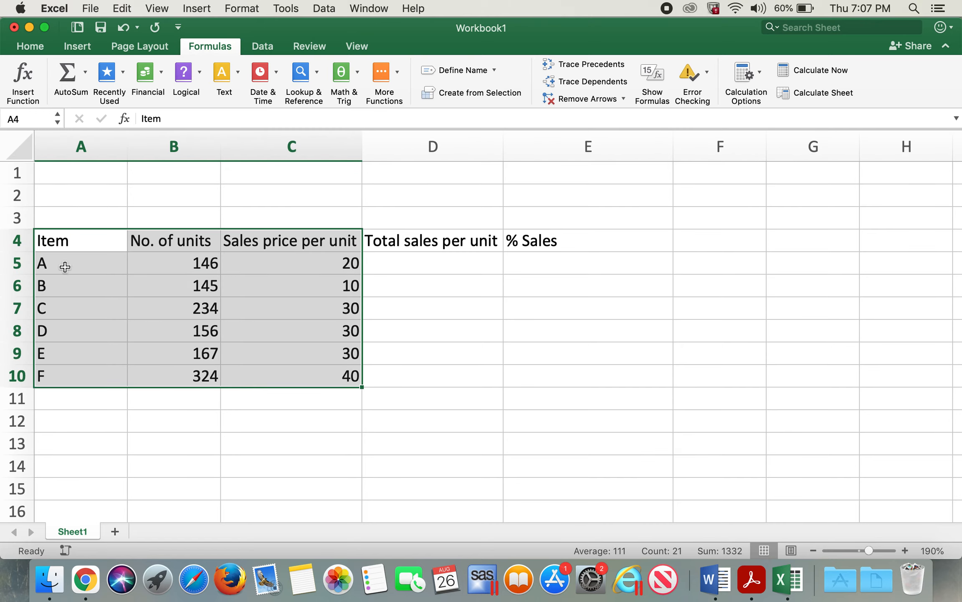
{"action": "left_click_drag", "start_coordinate": [207, 258], "coordinate": [193, 377]}
{"action": "left_click_drag", "start_coordinate": [320, 259], "coordinate": [313, 380]}
Calculate total sales per unit in D5 with the formula =B5*C5 and fill it down to D10
{"action": "left_click", "coordinate": [468, 261]}
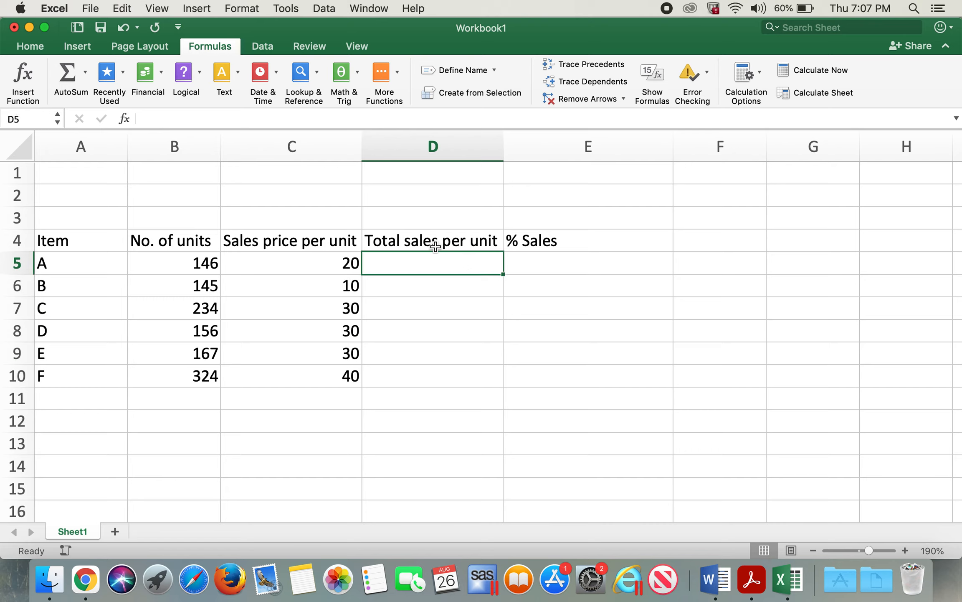
{"action": "type", "text": "="}
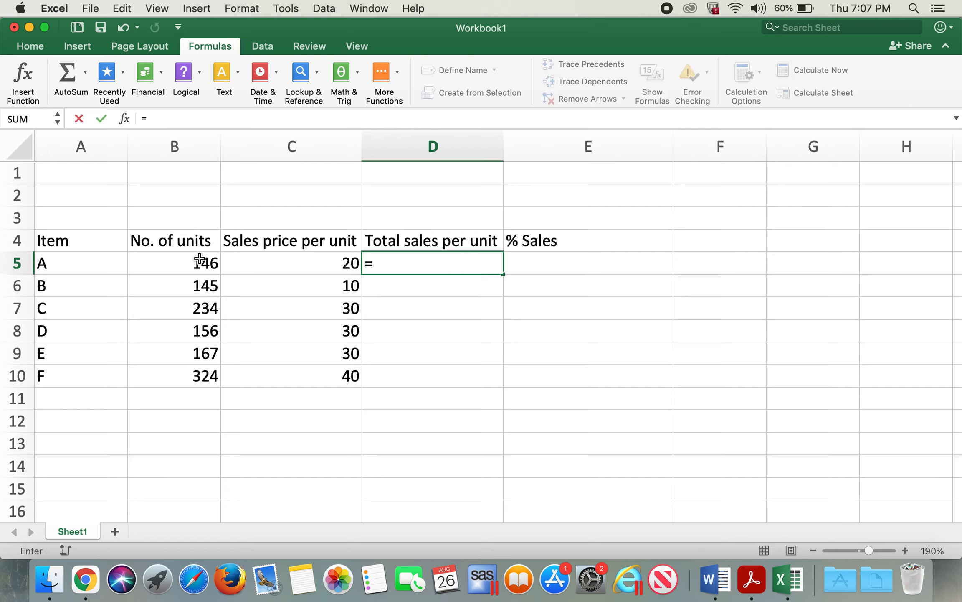
{"action": "left_click", "coordinate": [196, 263]}
{"action": "type", "text": "*"}
{"action": "left_click", "coordinate": [348, 264]}
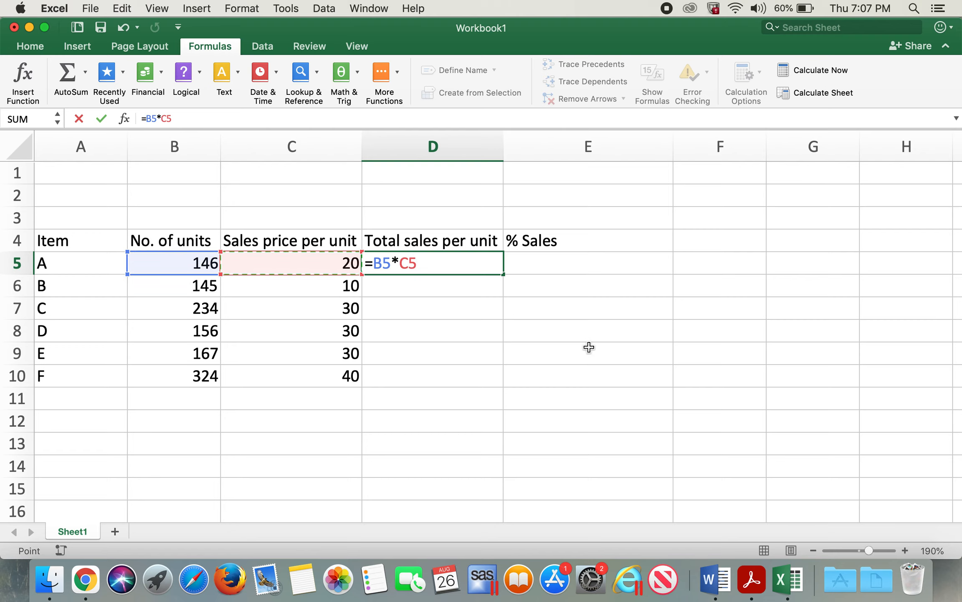
{"action": "key", "text": "Return"}
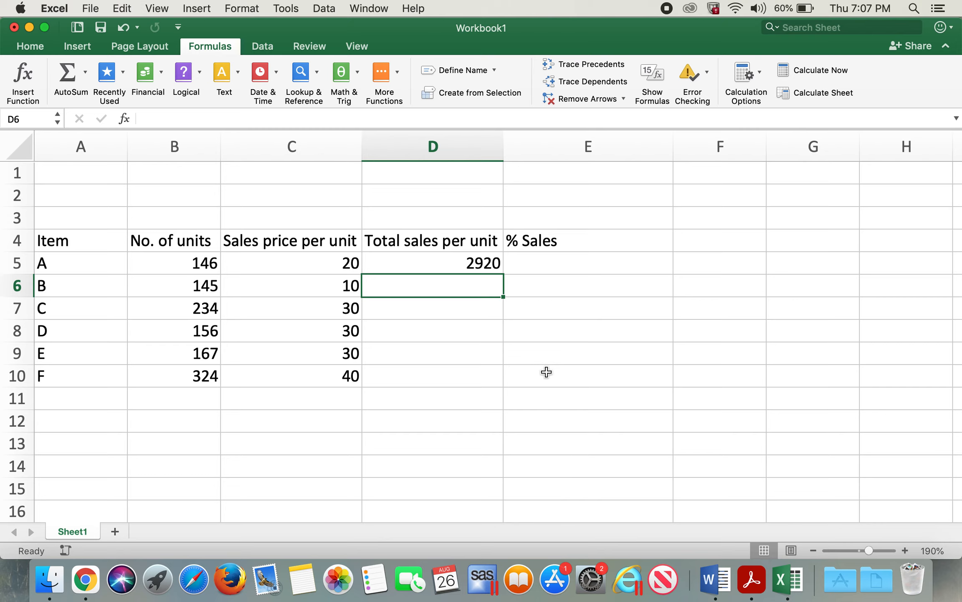
{"action": "left_click", "coordinate": [493, 266]}
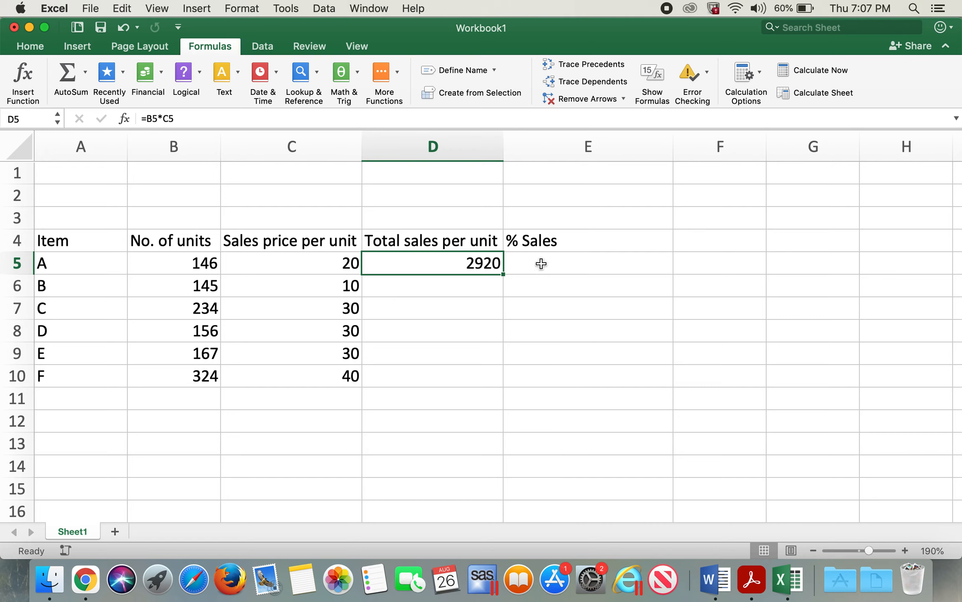
{"action": "left_click_drag", "start_coordinate": [503, 274], "coordinate": [480, 381]}
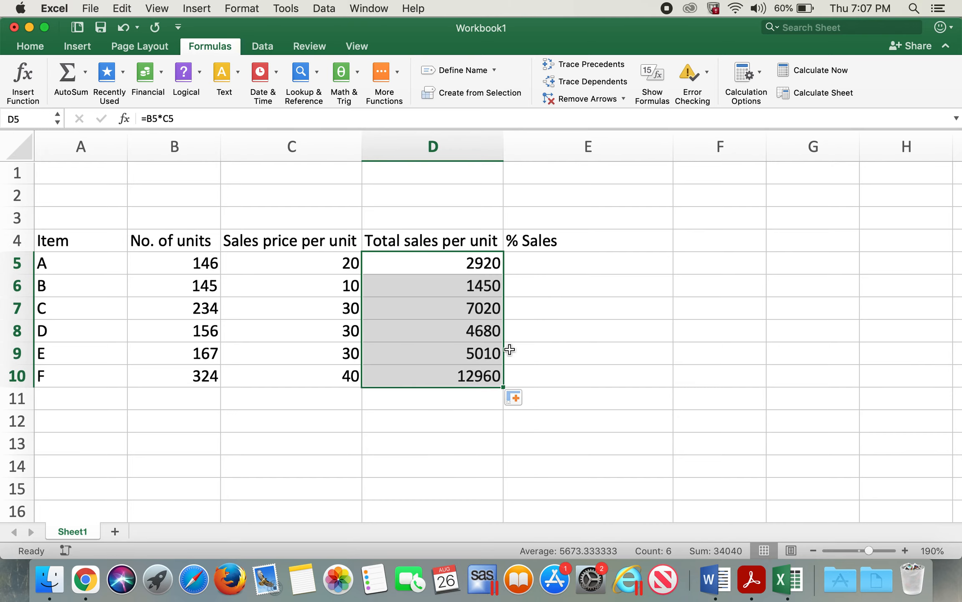
{"action": "left_click", "coordinate": [447, 403]}
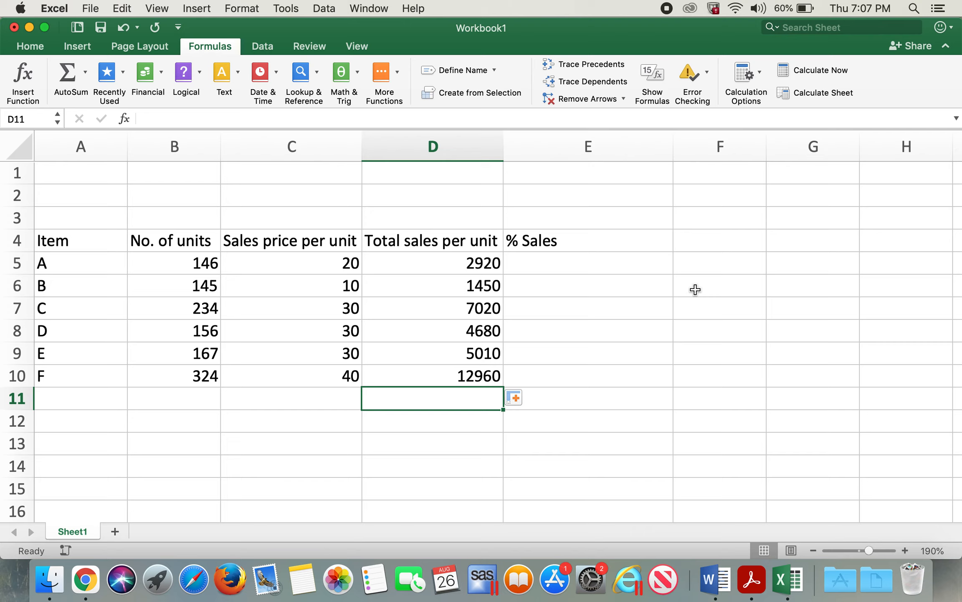
{"action": "type", "text": "="}
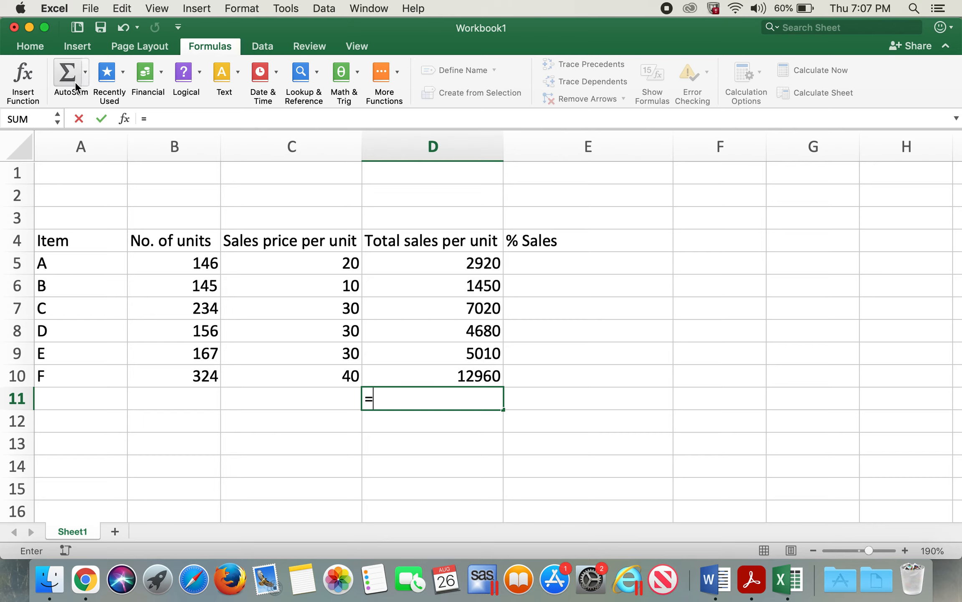
{"action": "left_click", "coordinate": [551, 373]}
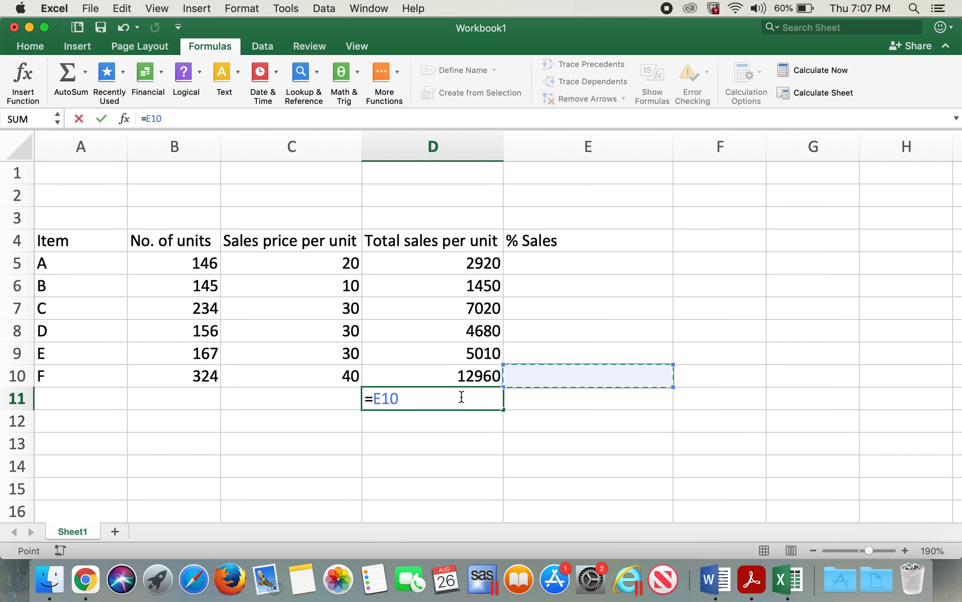
{"action": "key", "text": "Escape"}
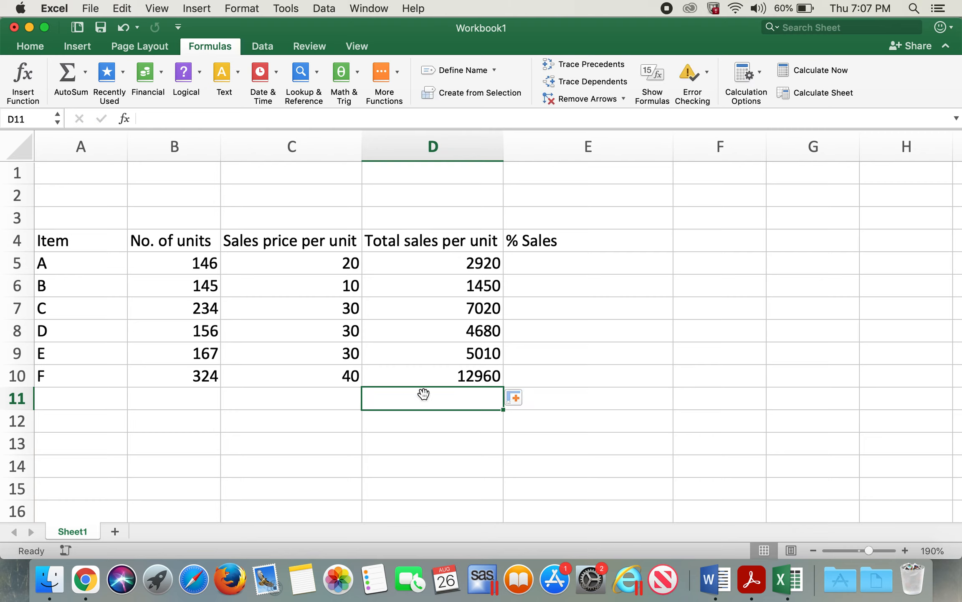
Sum the total sales values D5:D10 in cell D11 with AutoSum
{"action": "left_click", "coordinate": [70, 76]}
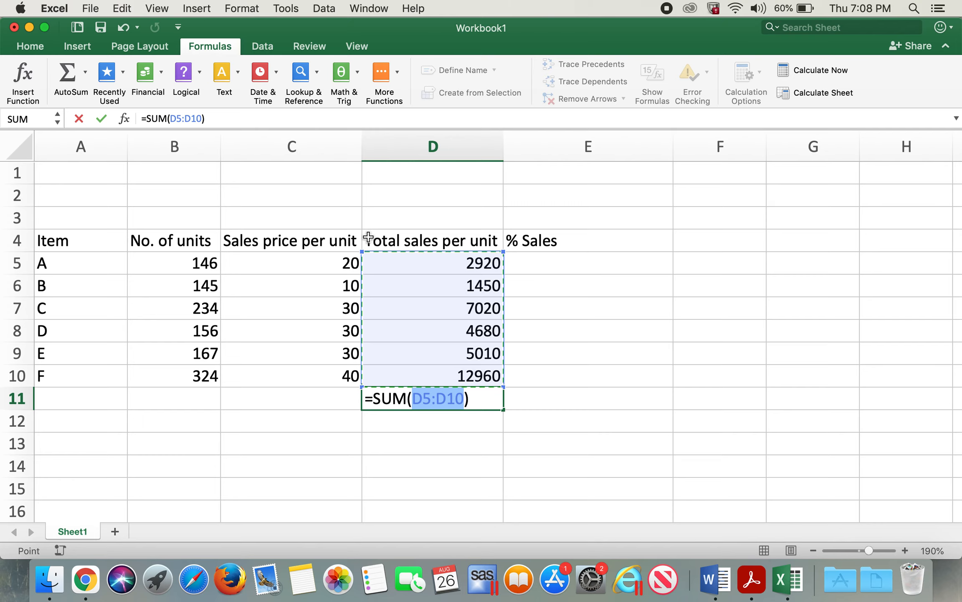
{"action": "key", "text": "Return"}
{"action": "left_click", "coordinate": [442, 399]}
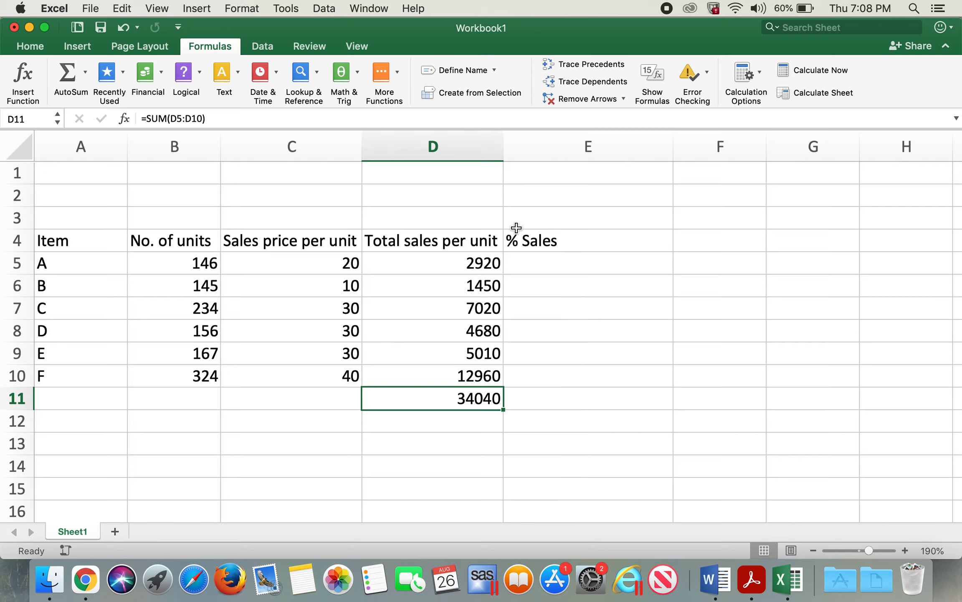
Calculate item A's sales percentage in E5 with the formula =D5/D11
{"action": "left_click", "coordinate": [545, 257]}
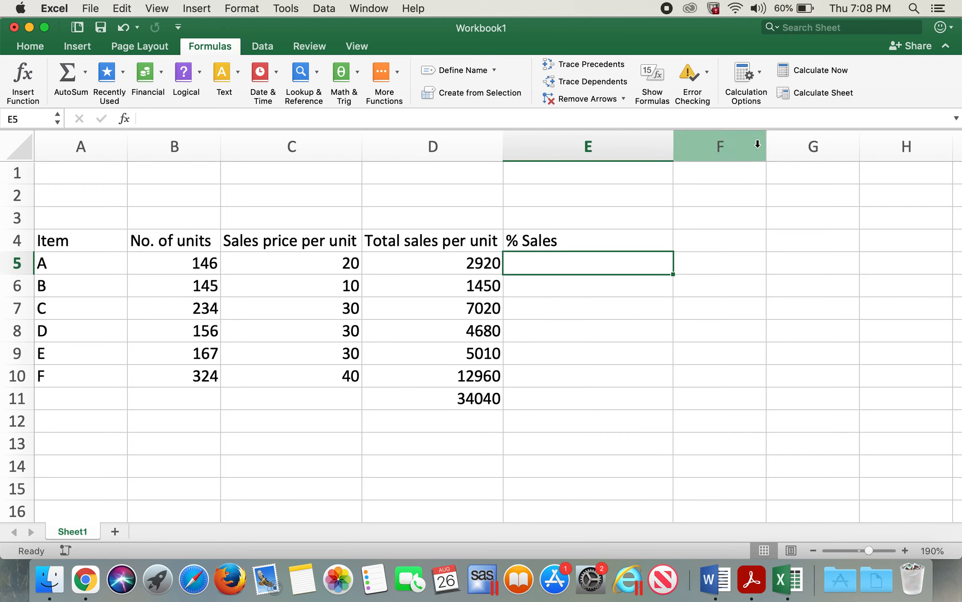
{"action": "type", "text": "="}
{"action": "left_click", "coordinate": [459, 263]}
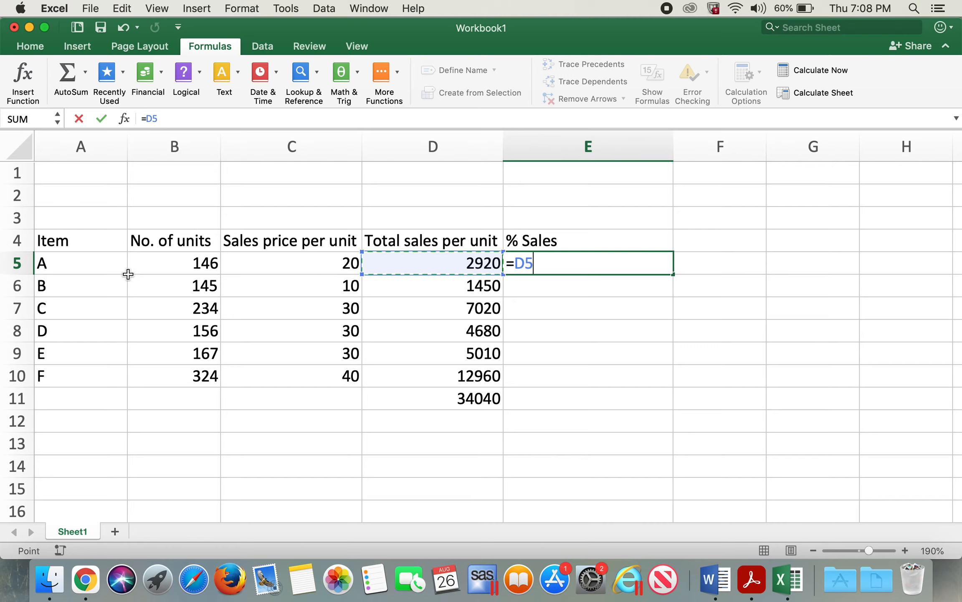
{"action": "type", "text": "/"}
{"action": "left_click", "coordinate": [479, 397]}
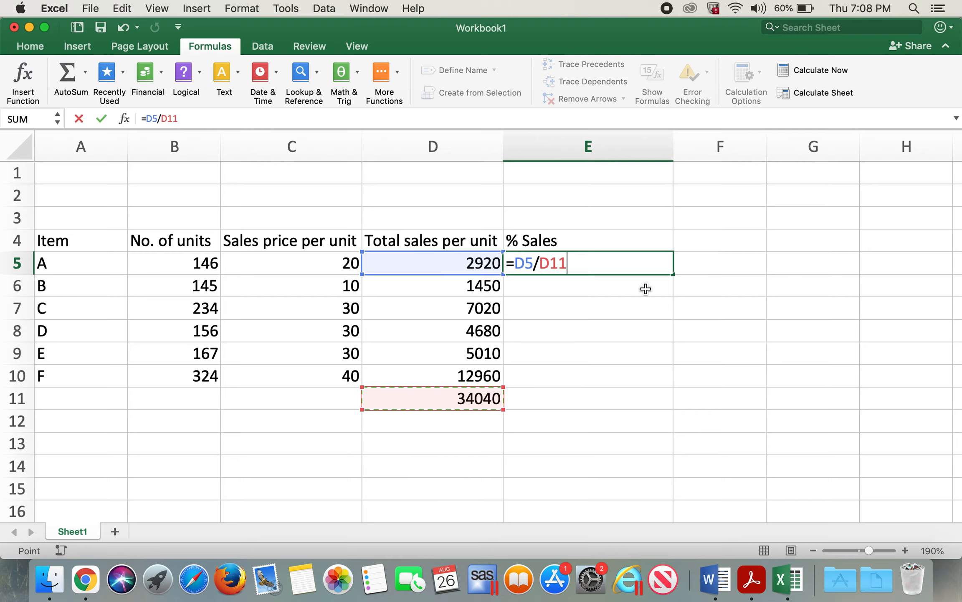
{"action": "key", "text": "Return"}
Try to fill the % Sales formula from E5 down to E10 with its relative references
{"action": "left_click", "coordinate": [657, 269]}
{"action": "left_click", "coordinate": [674, 275]}
{"action": "left_click_drag", "start_coordinate": [674, 276], "coordinate": [644, 380]}
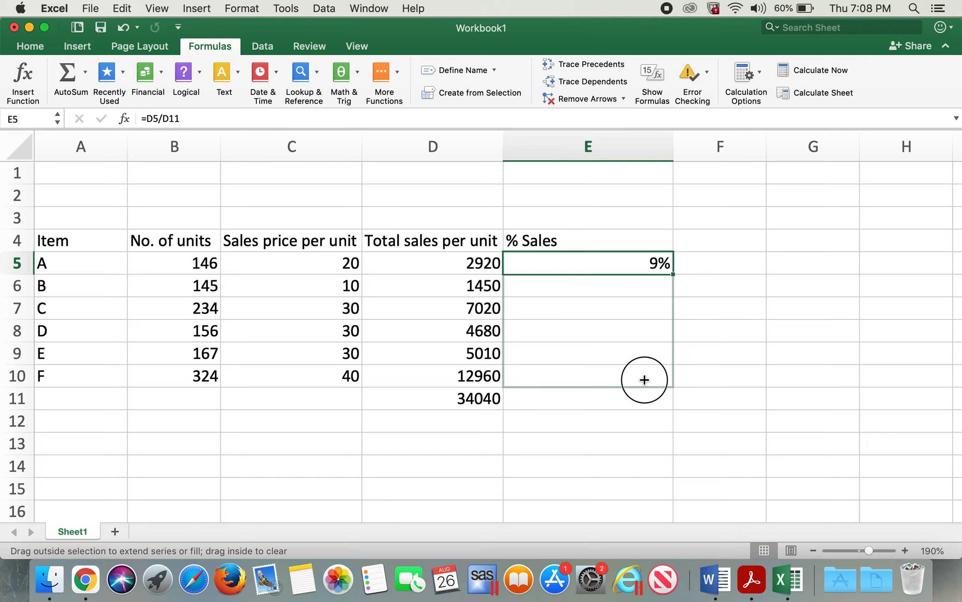
{"action": "left_click_drag", "start_coordinate": [645, 379], "coordinate": [645, 379]}
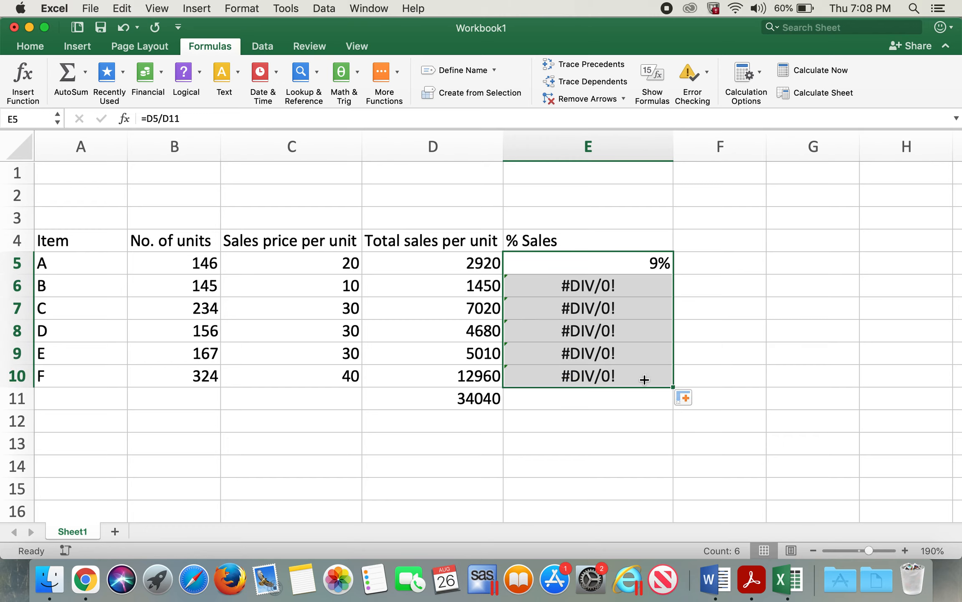
Examine the copied formulas in the % Sales column and the cells they reference, comparing them with the formula in E5
{"action": "left_click", "coordinate": [814, 286]}
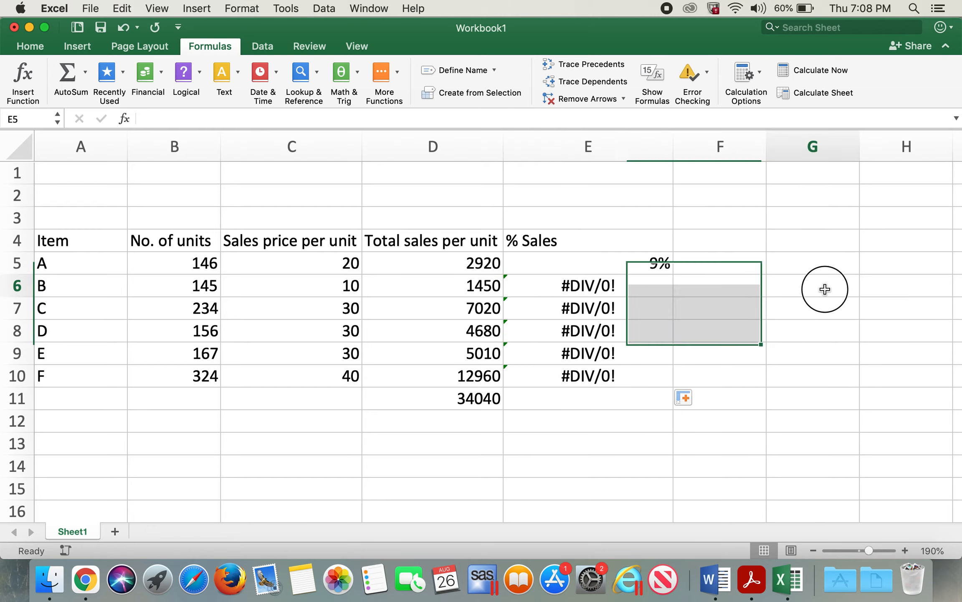
{"action": "left_click", "coordinate": [626, 284]}
{"action": "left_click_drag", "start_coordinate": [626, 284], "coordinate": [612, 369]}
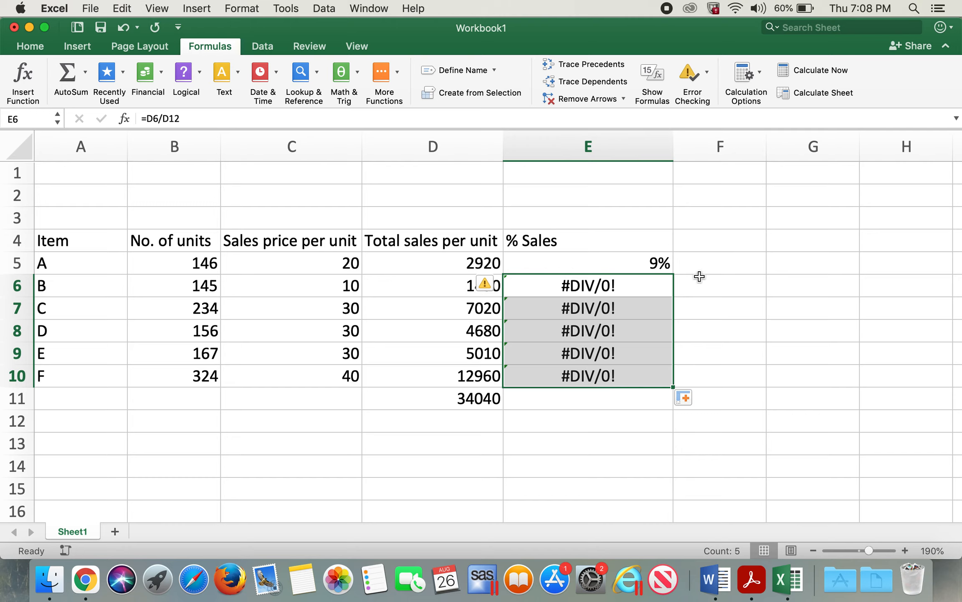
{"action": "left_click", "coordinate": [743, 267]}
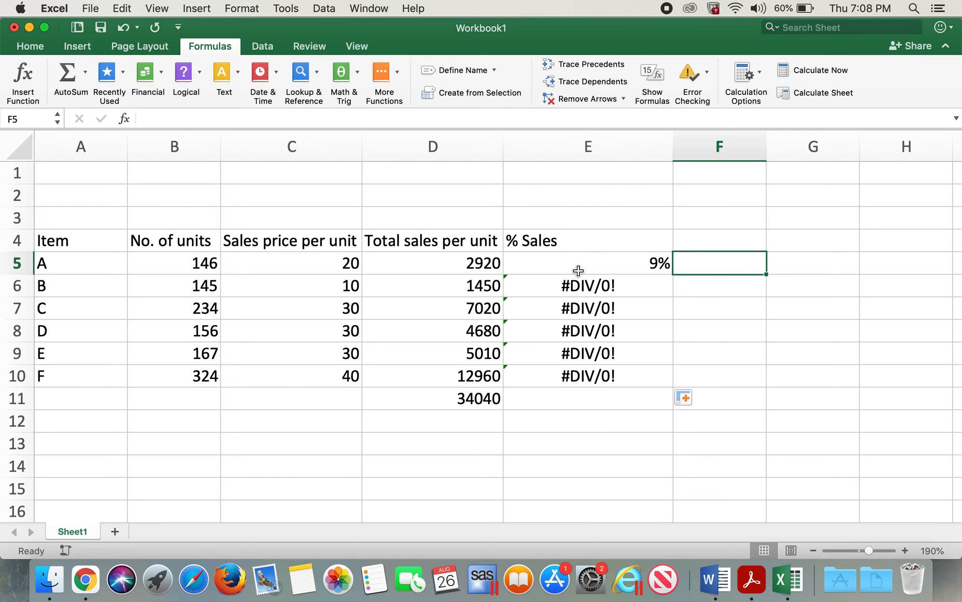
{"action": "left_click", "coordinate": [619, 263]}
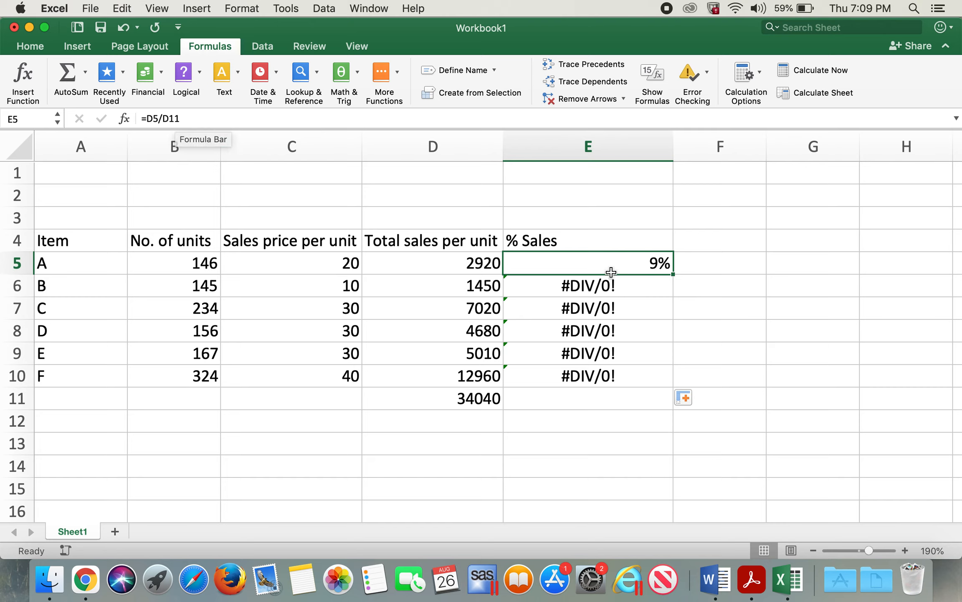
{"action": "left_click", "coordinate": [646, 289]}
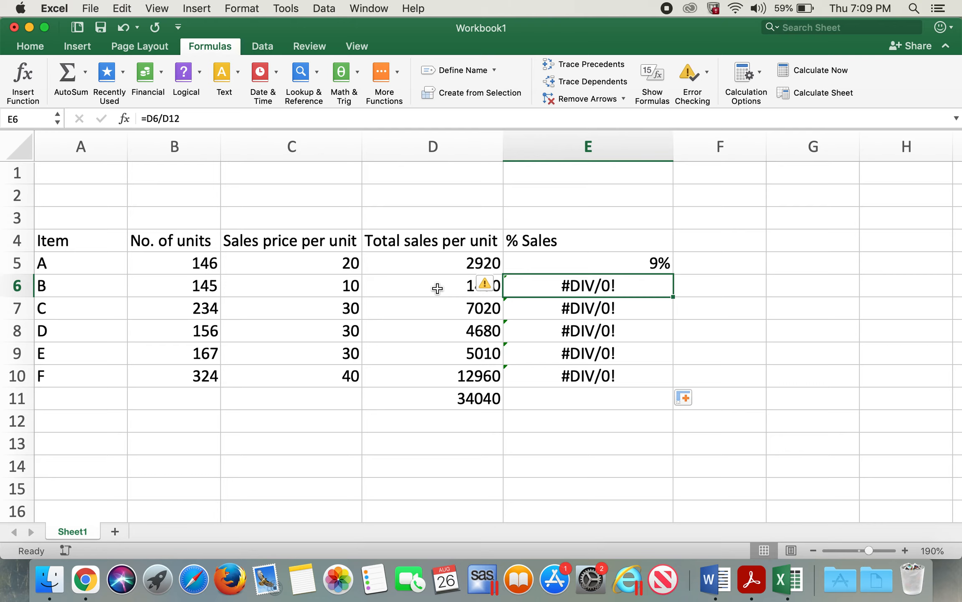
{"action": "left_click", "coordinate": [462, 285]}
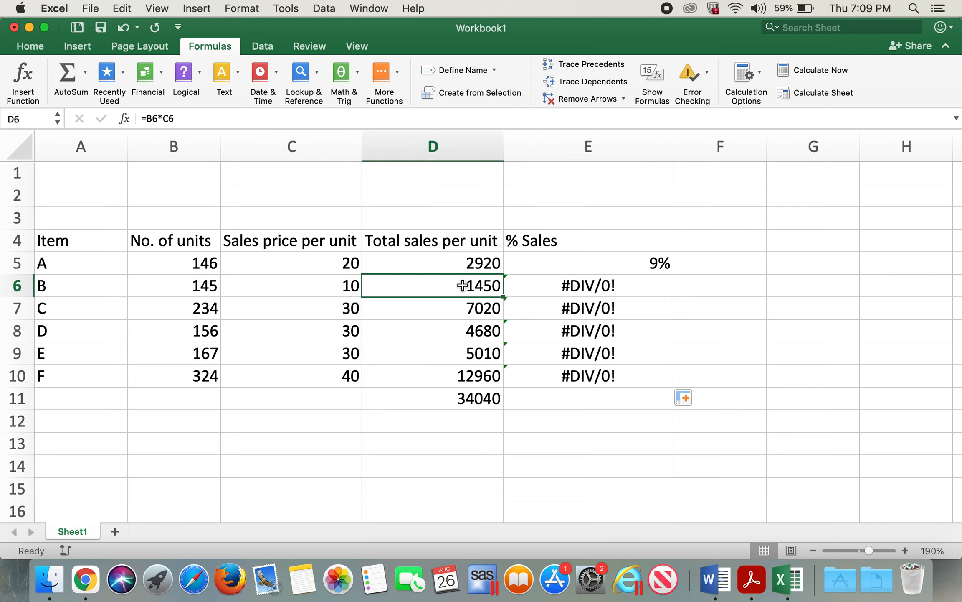
{"action": "mouse_move", "coordinate": [468, 418]}
{"action": "left_mouse_down"}
{"action": "mouse_move", "coordinate": [213, 401]}
{"action": "mouse_move", "coordinate": [280, 421]}
{"action": "mouse_move", "coordinate": [468, 425]}
{"action": "left_mouse_up"}
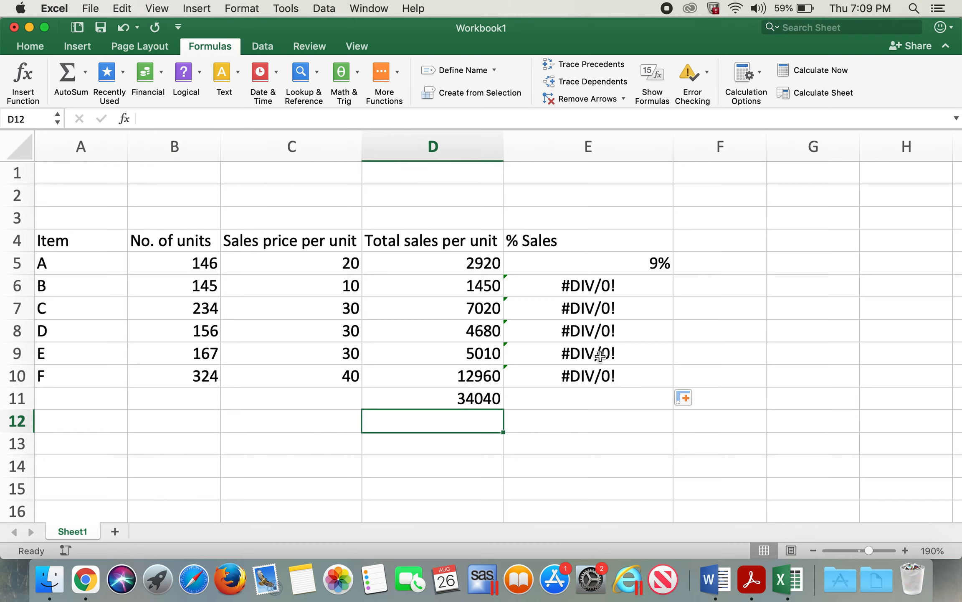
{"action": "left_click", "coordinate": [639, 286]}
{"action": "left_click", "coordinate": [637, 309]}
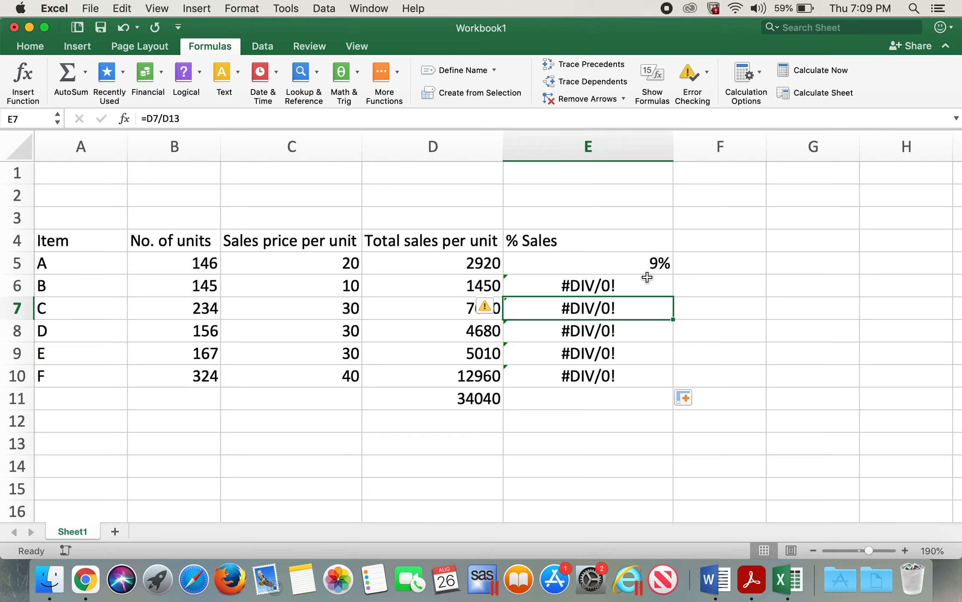
Make the total's reference absolute in the E5 formula so that it reads =D5/$D$11
{"action": "left_click", "coordinate": [637, 264]}
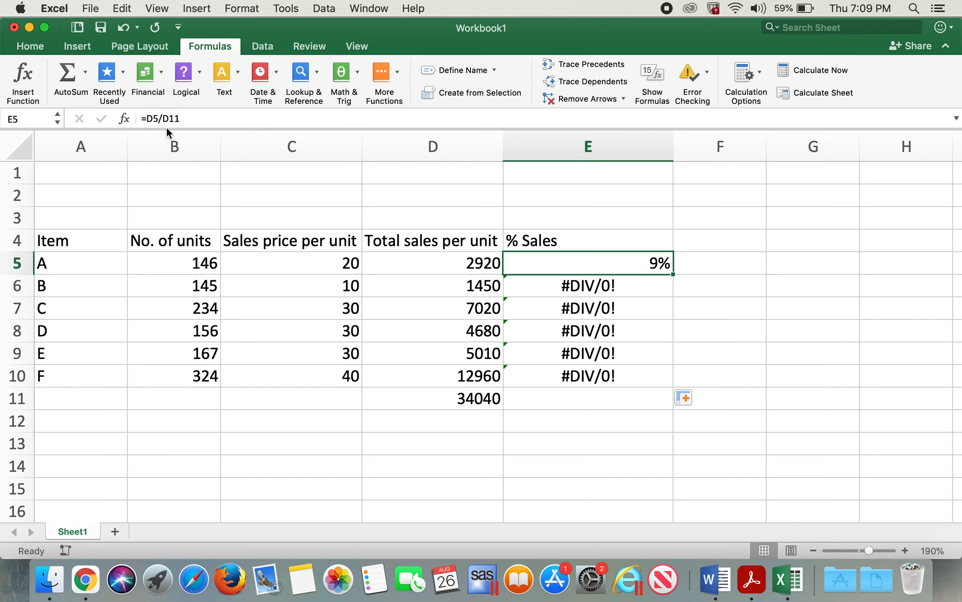
{"action": "left_click", "coordinate": [184, 118]}
{"action": "double_click", "coordinate": [171, 118]}
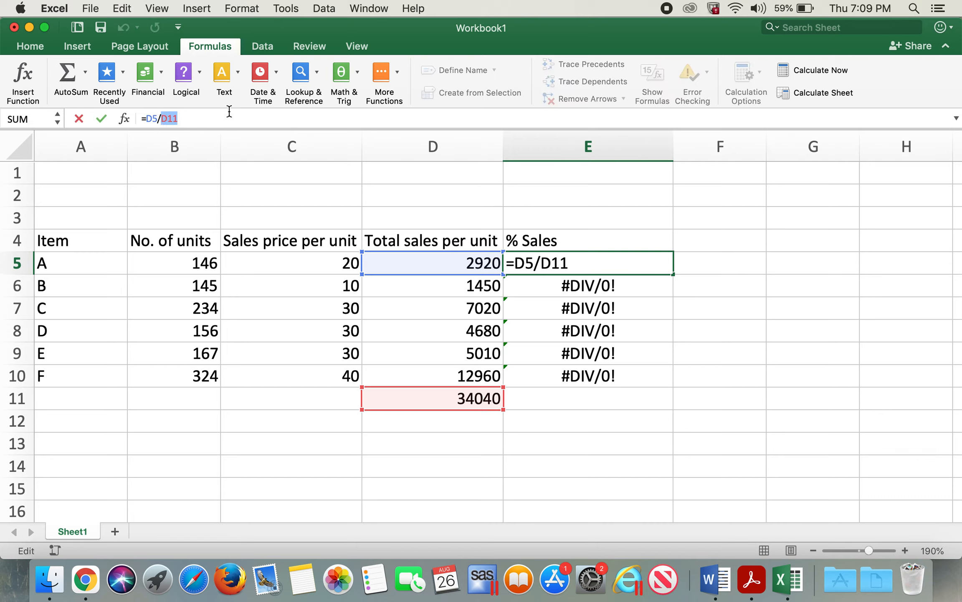
{"action": "left_click", "coordinate": [164, 119]}
{"action": "type", "text": "$"}
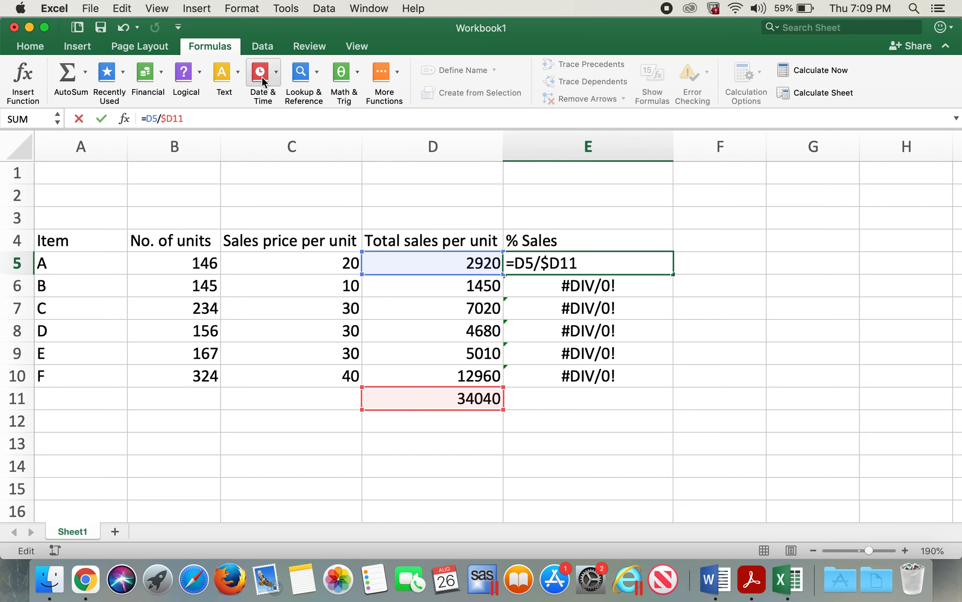
{"action": "type", "text": "#"}
{"action": "key", "text": "BackSpace"}
{"action": "type", "text": "$"}
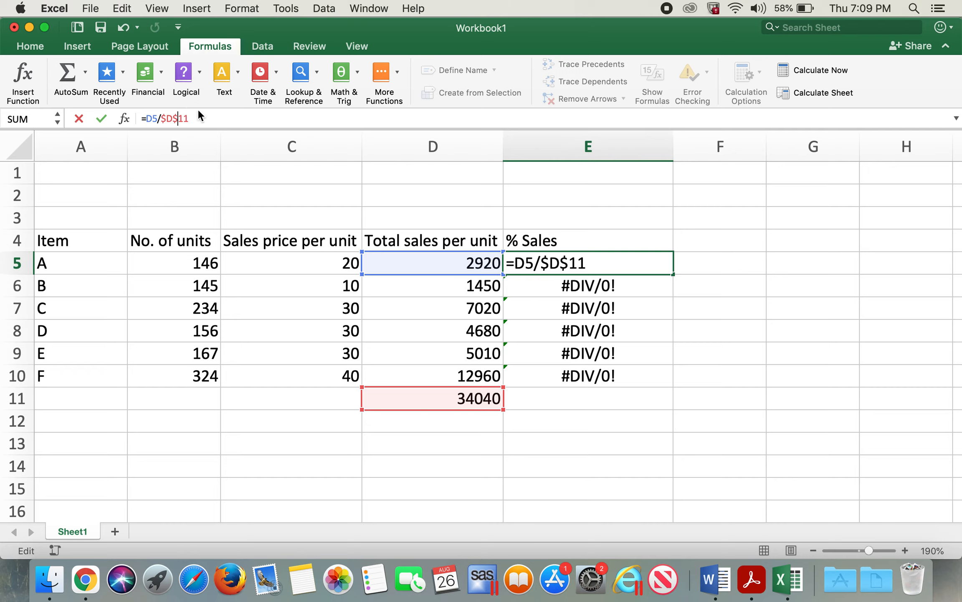
{"action": "key", "text": "Return"}
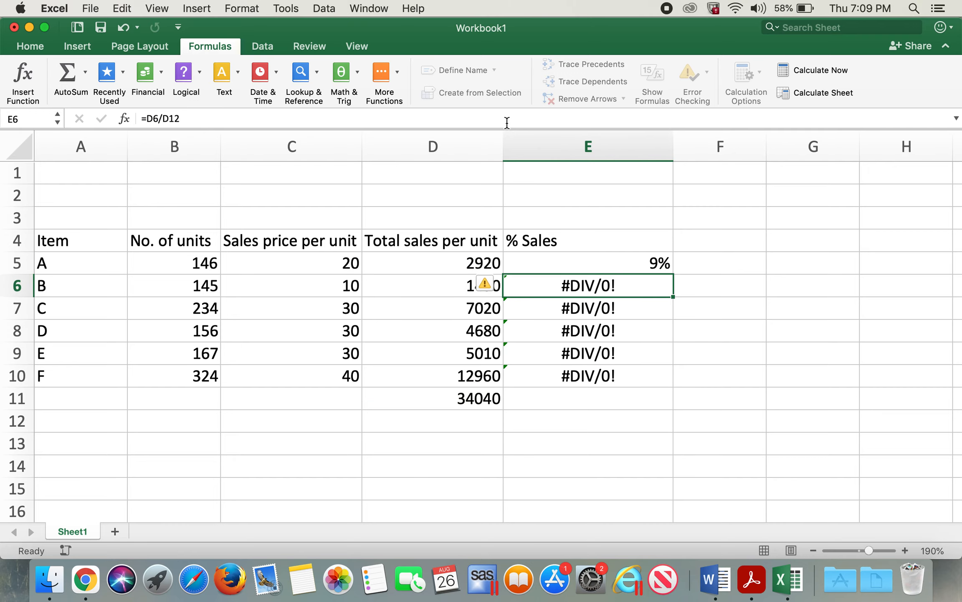
Fill the corrected % Sales formula from E5 down to E10
{"action": "left_click", "coordinate": [650, 270]}
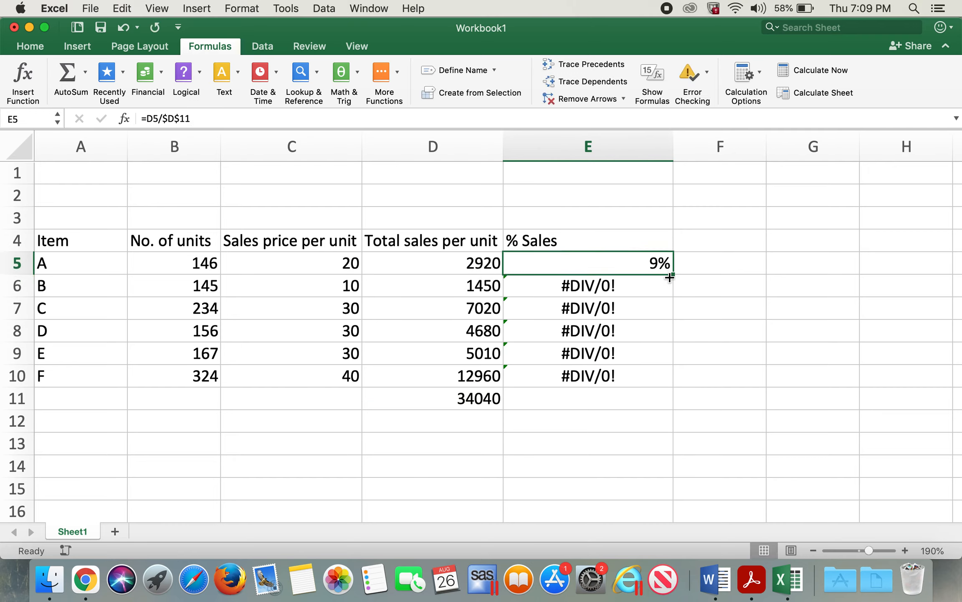
{"action": "left_click", "coordinate": [671, 277]}
{"action": "left_click", "coordinate": [658, 264]}
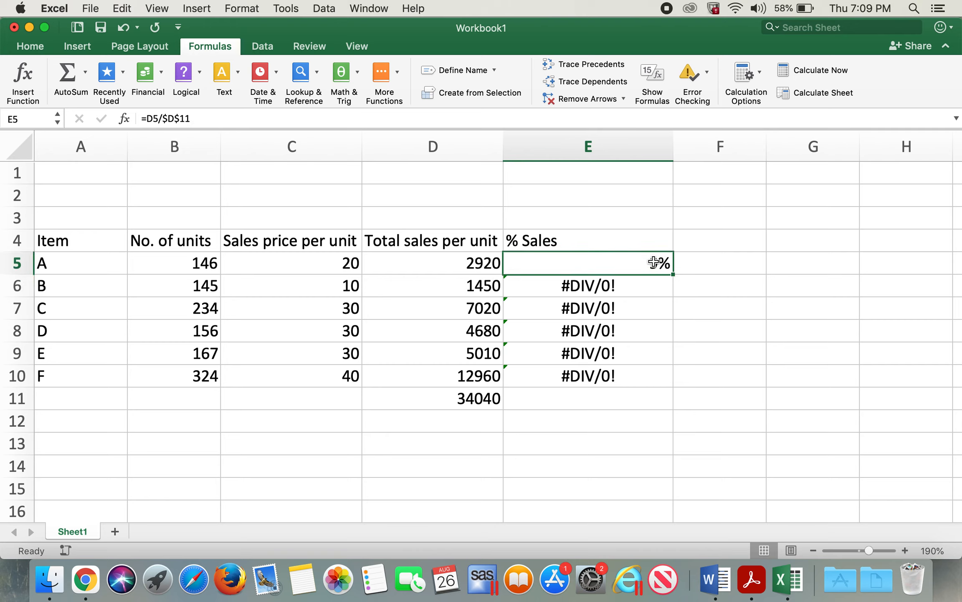
{"action": "left_click_drag", "start_coordinate": [675, 272], "coordinate": [652, 376]}
{"action": "left_click", "coordinate": [726, 311]}
{"action": "left_click", "coordinate": [655, 285]}
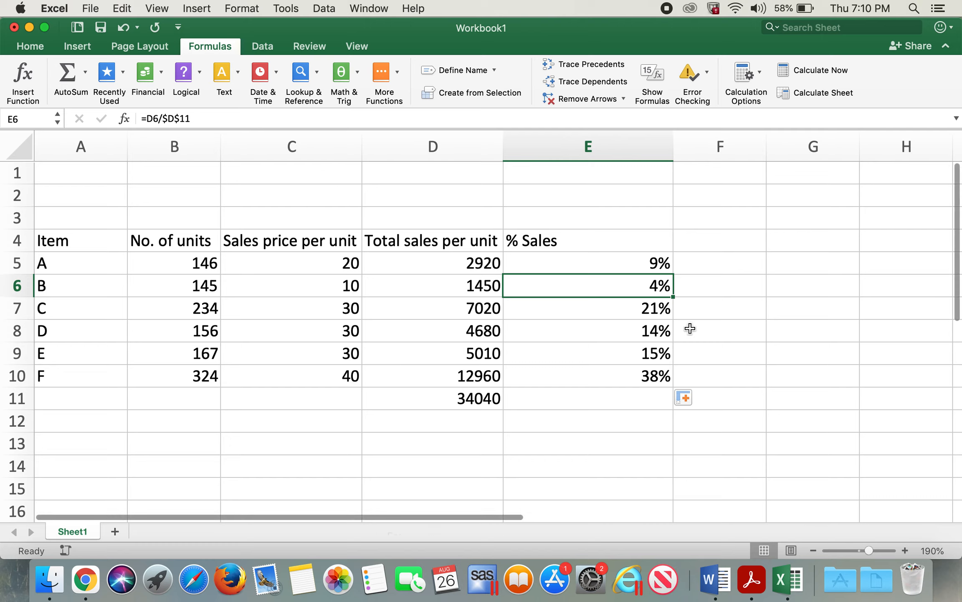
{"action": "left_click_drag", "start_coordinate": [652, 308], "coordinate": [641, 371]}
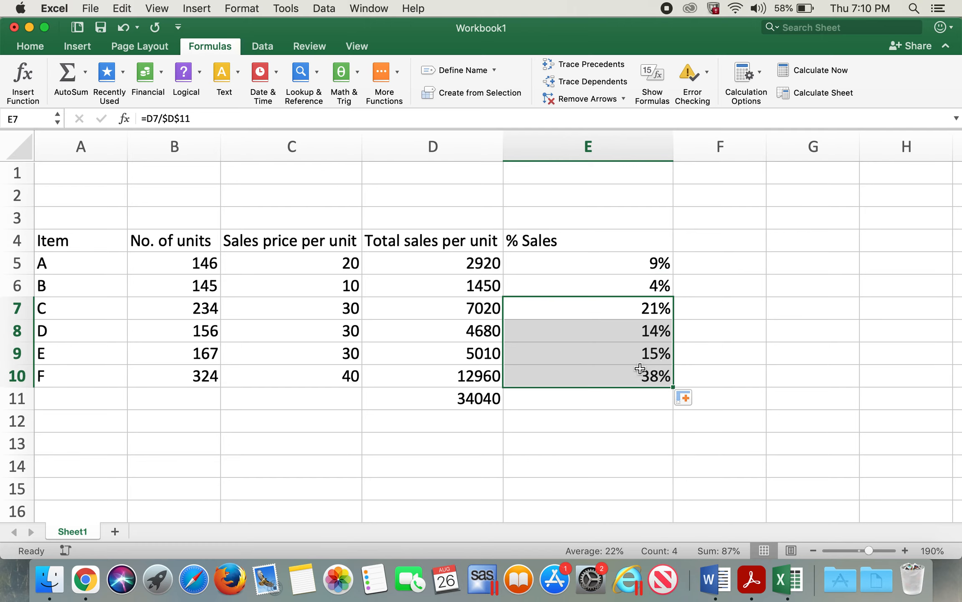
{"action": "left_click", "coordinate": [777, 280]}
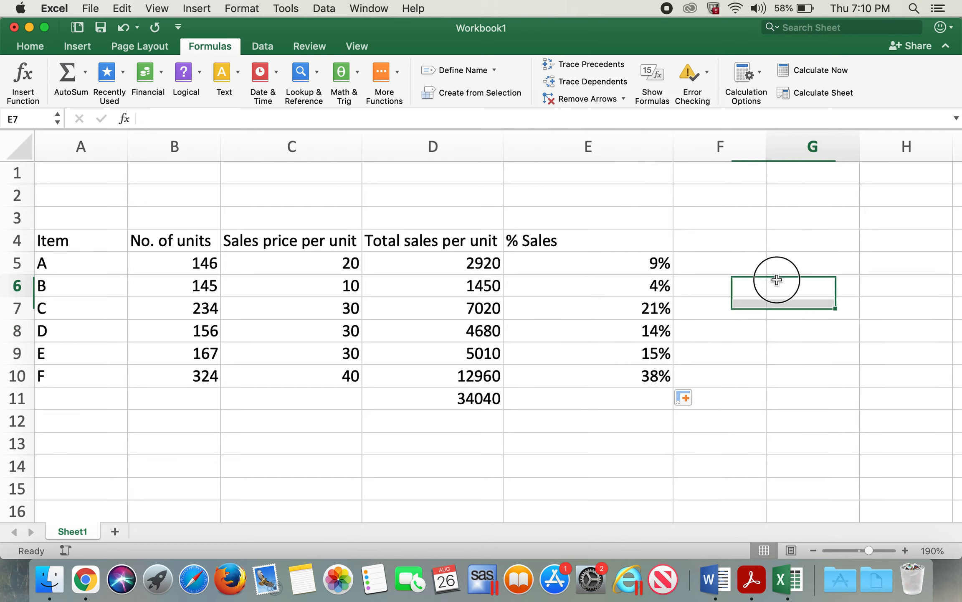